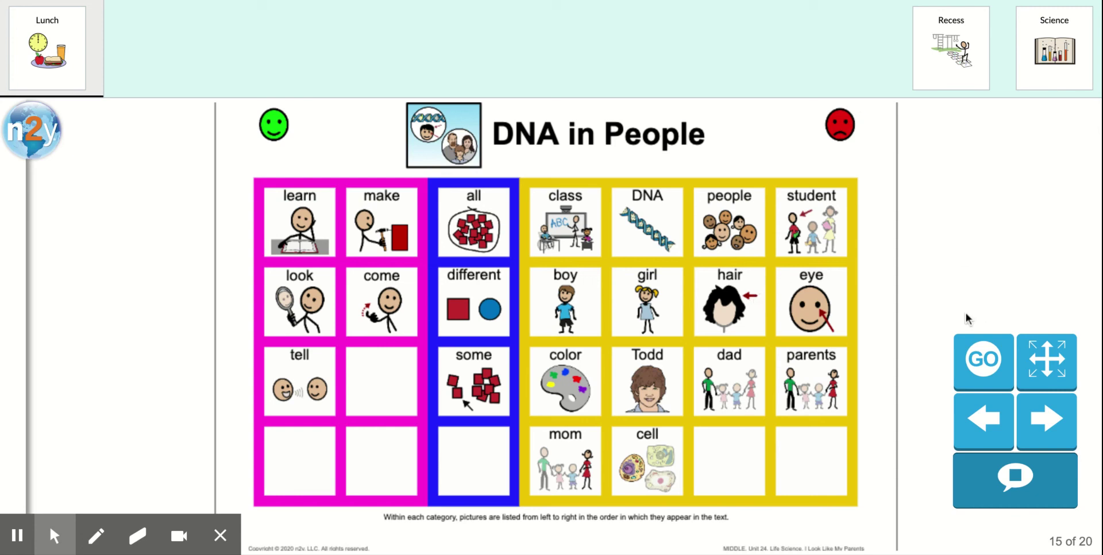
Step: Advance from page 15 to the page 17 fill-in-the-blank worksheet
click(1055, 437)
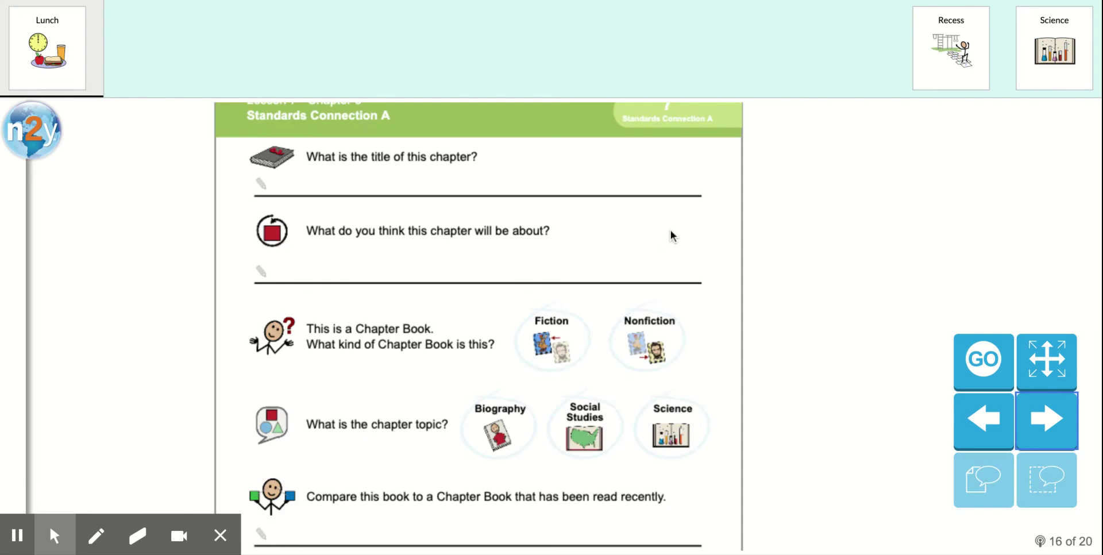
click(1068, 437)
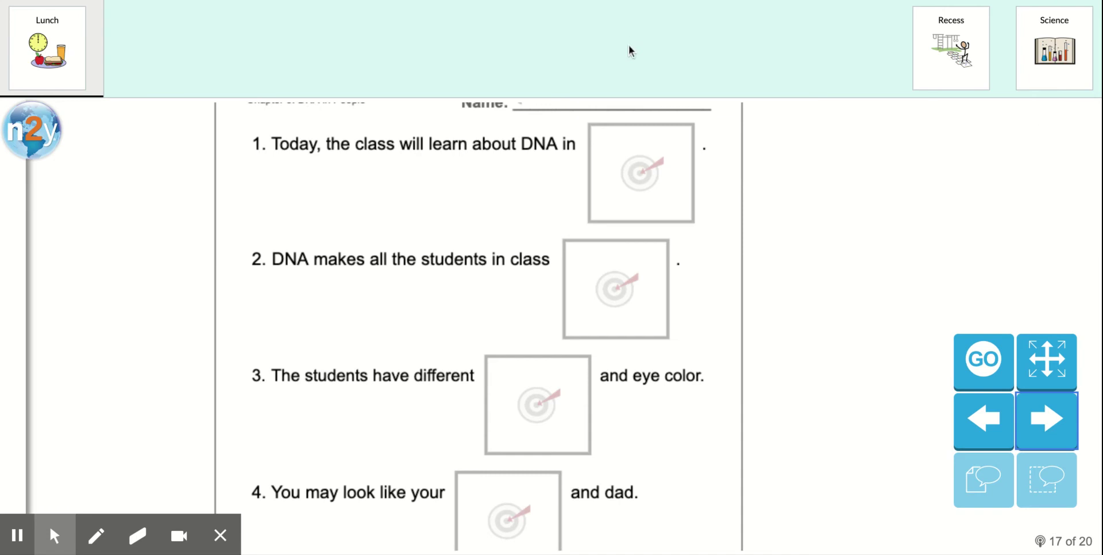
Step: Have sentence 1 read aloud and place the 'people' card in its blank
click(422, 144)
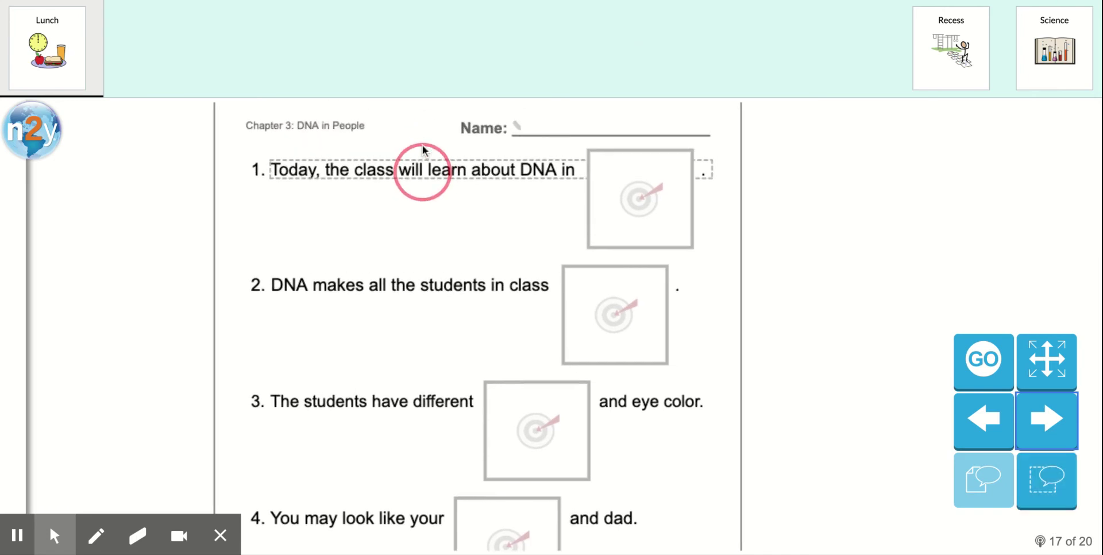
click(368, 180)
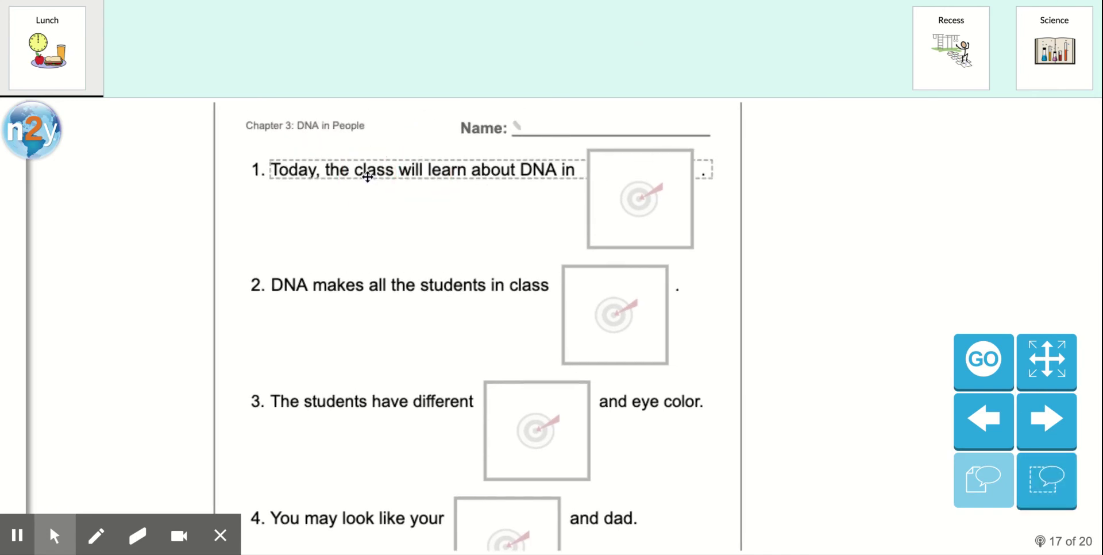
click(310, 174)
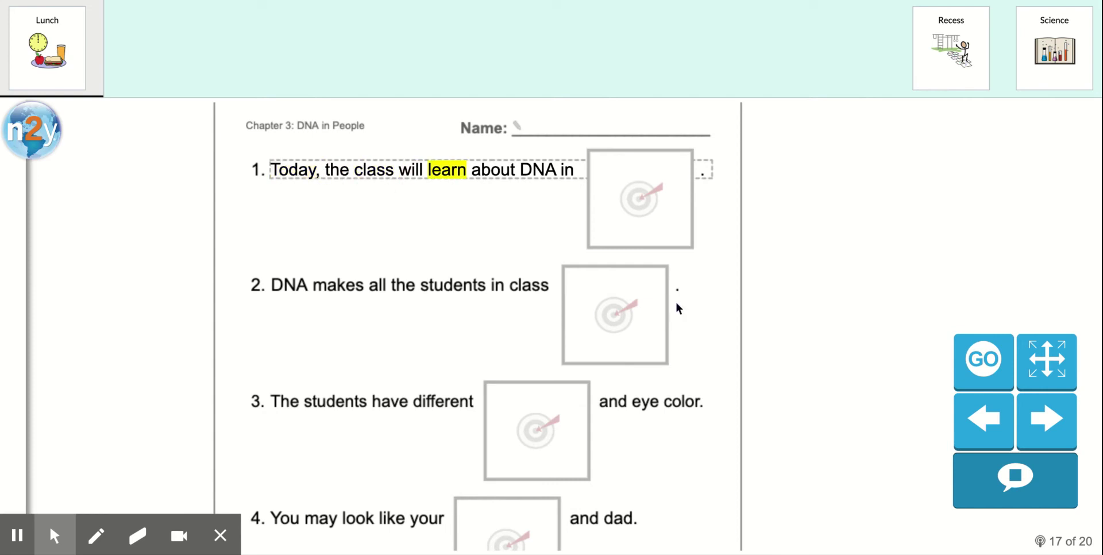
click(663, 225)
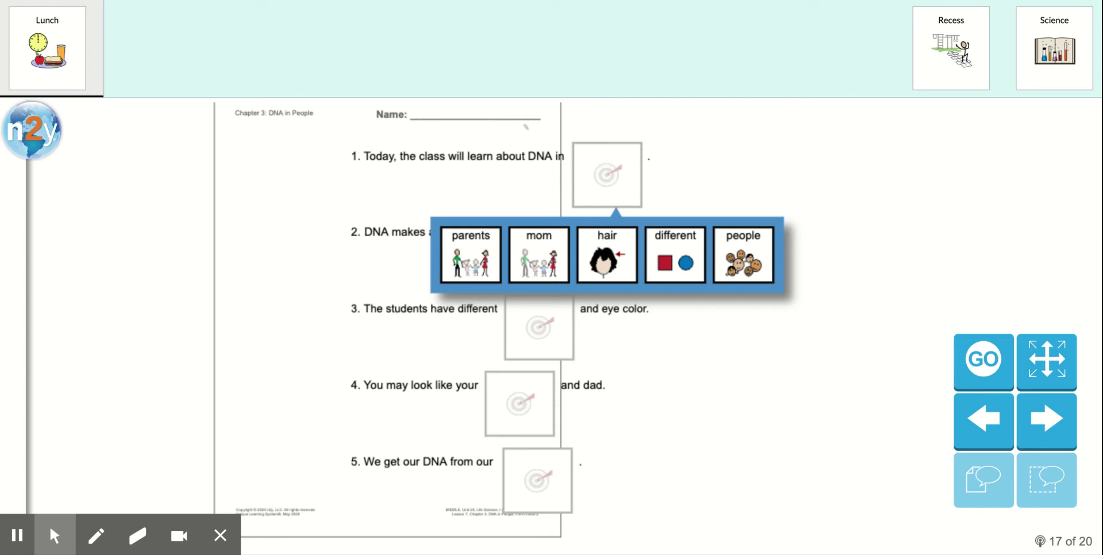
click(763, 267)
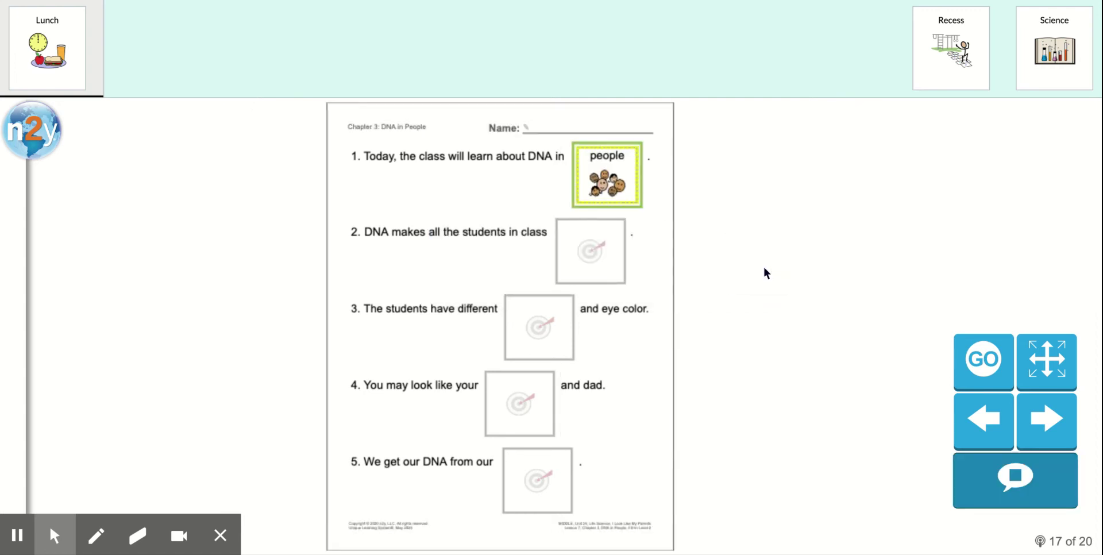
click(398, 239)
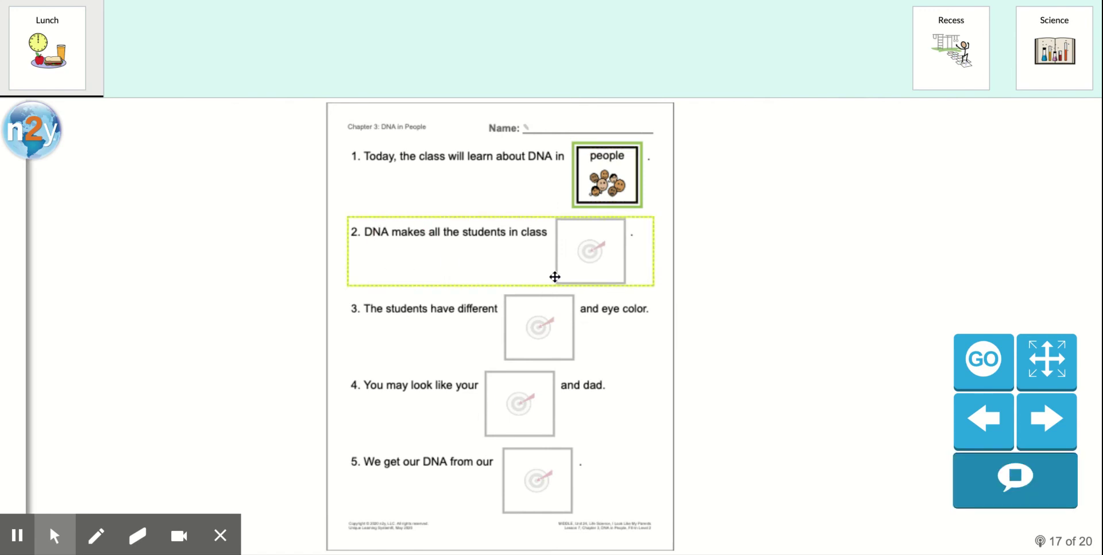
Step: Swap the mistaken 'hair' card in blank 2 for the 'different' card
click(584, 254)
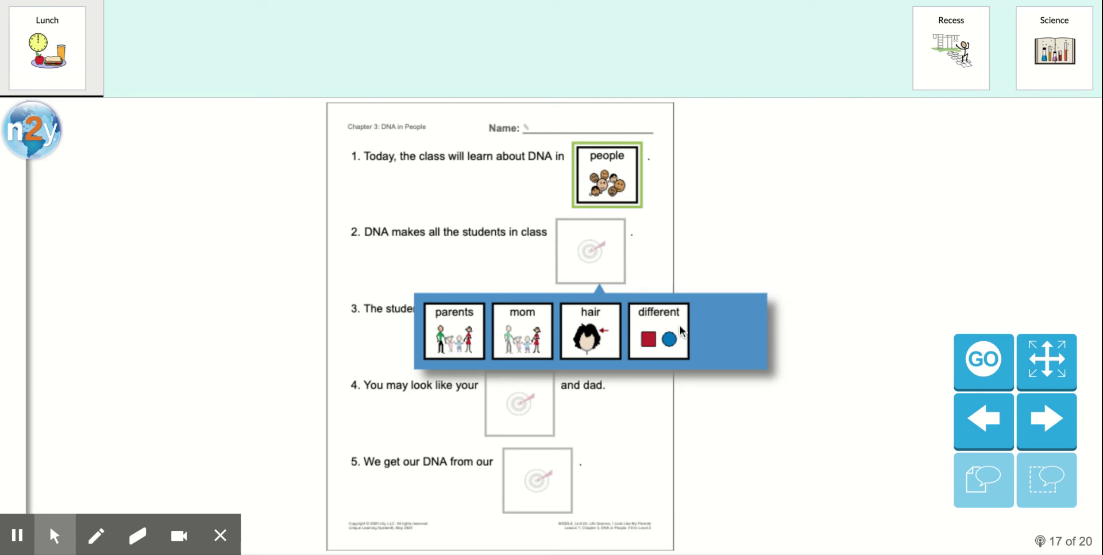
click(579, 340)
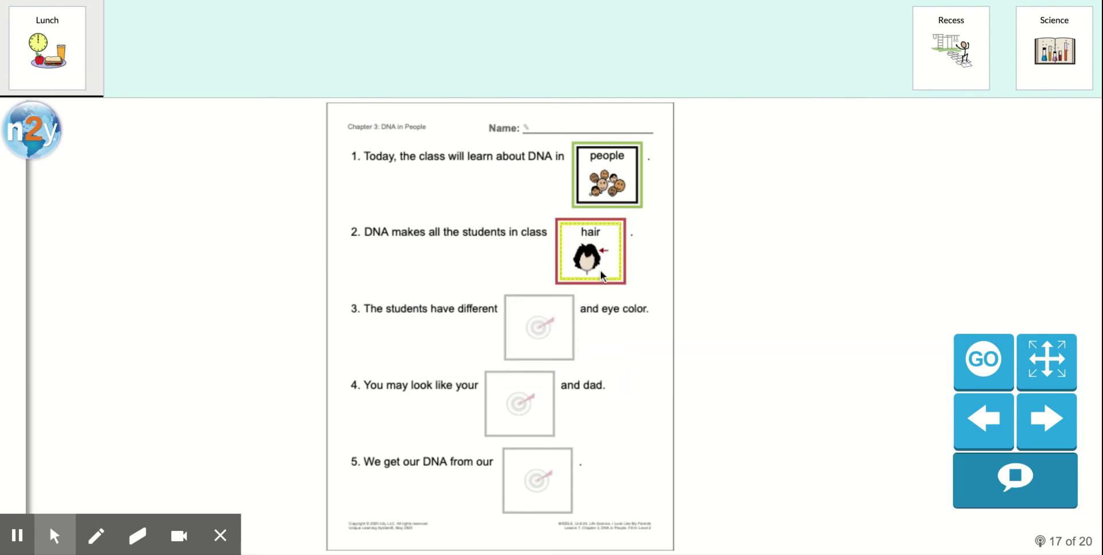
mouse_move(601, 270)
mouse_down()
mouse_move(712, 270)
mouse_move(780, 289)
mouse_up()
click(633, 260)
click(586, 263)
click(638, 324)
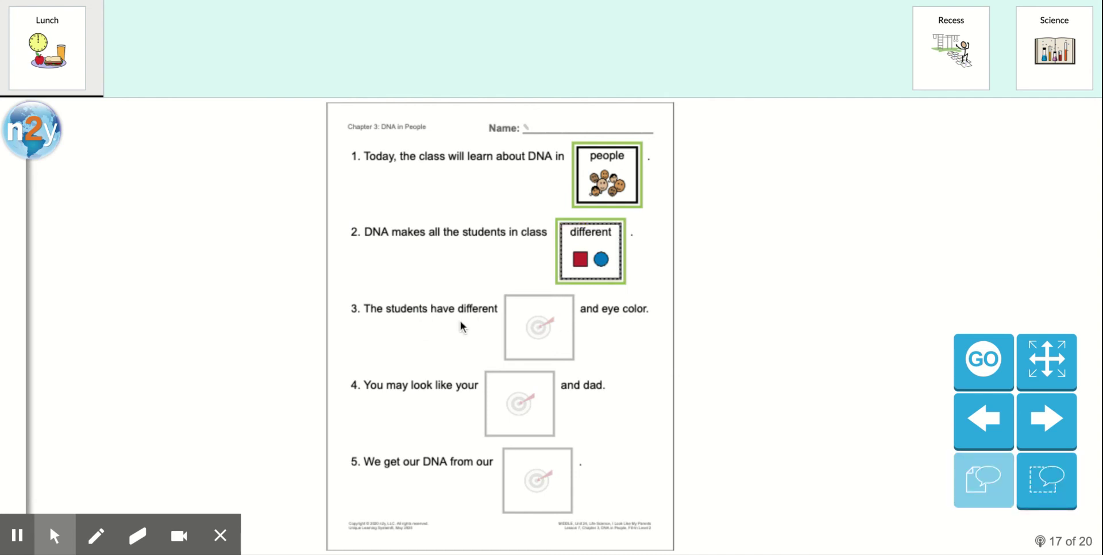
click(376, 309)
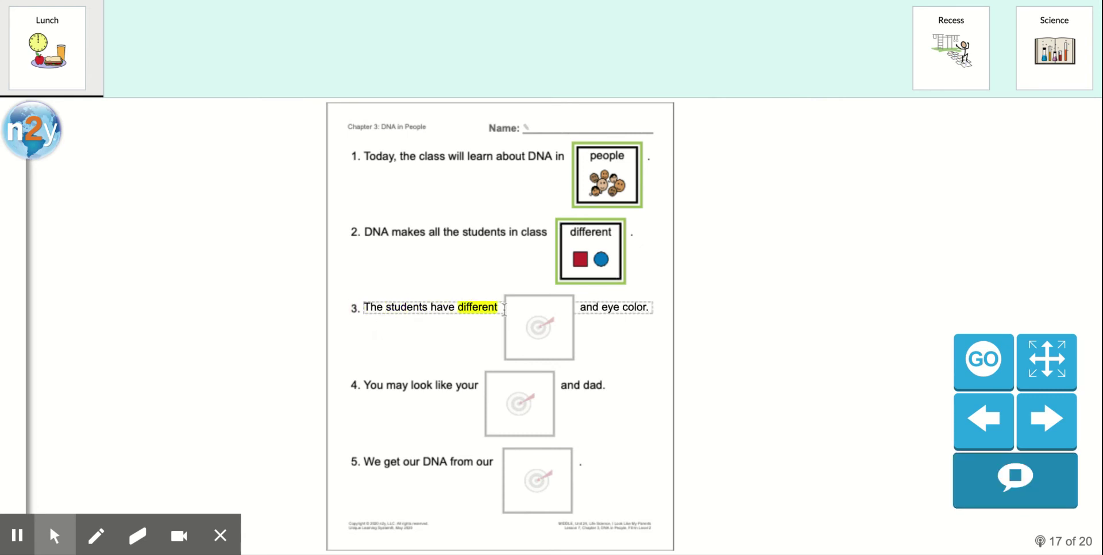
Step: Place 'hair' in sentence 3's blank and 'mom' in sentence 4's blank
click(546, 331)
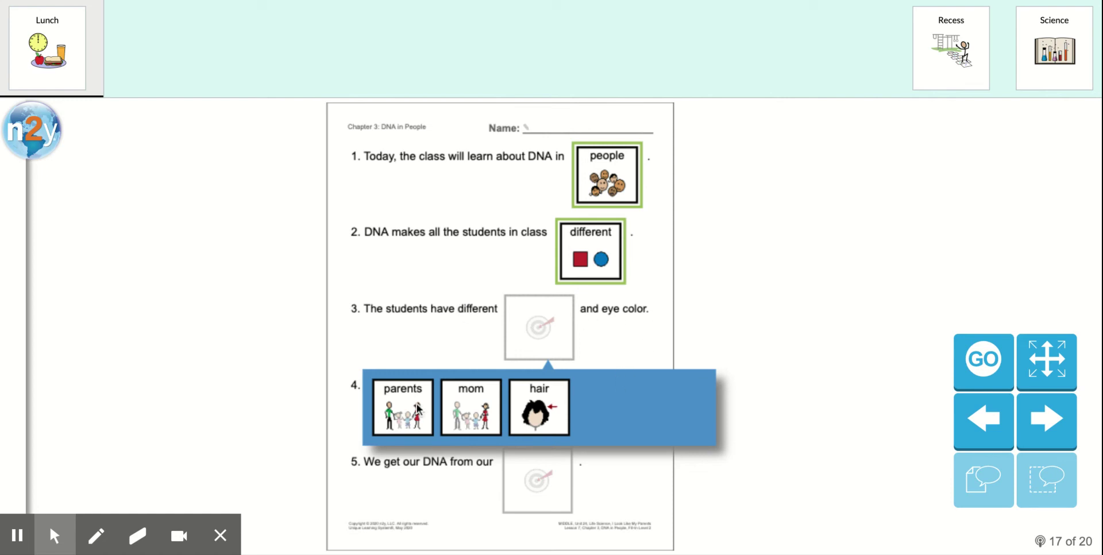
click(560, 407)
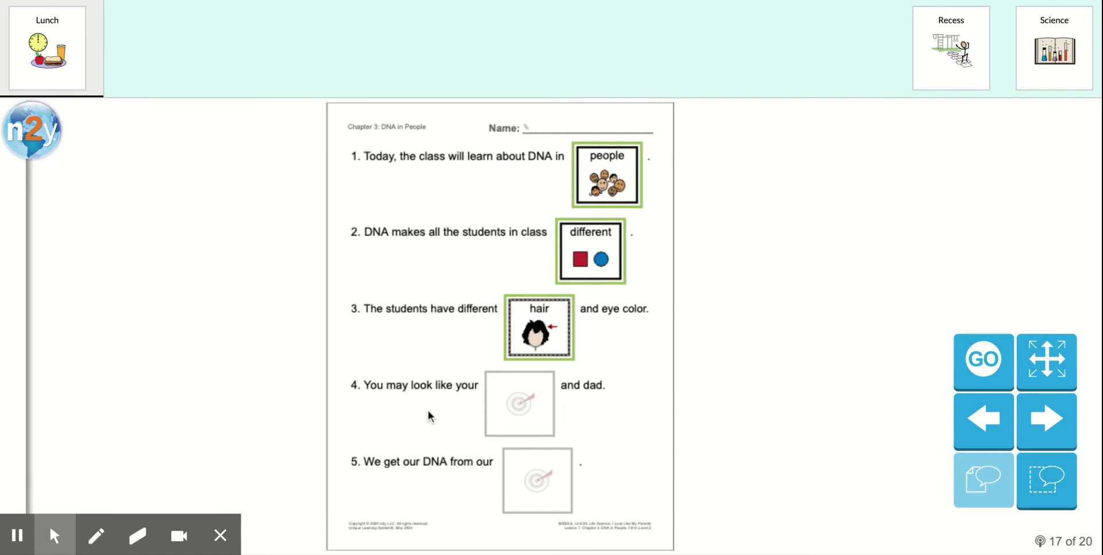
click(354, 389)
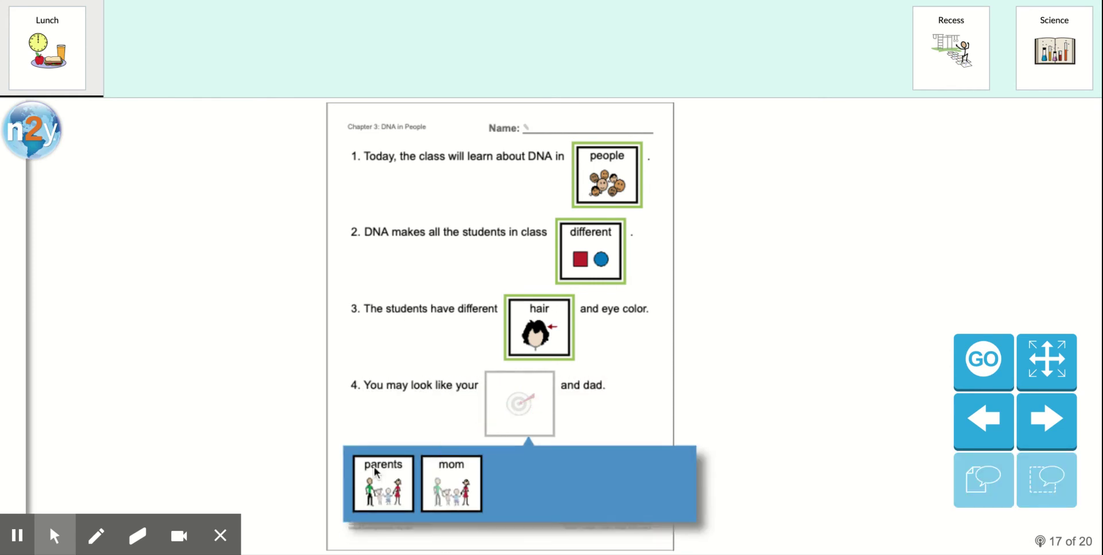
click(439, 471)
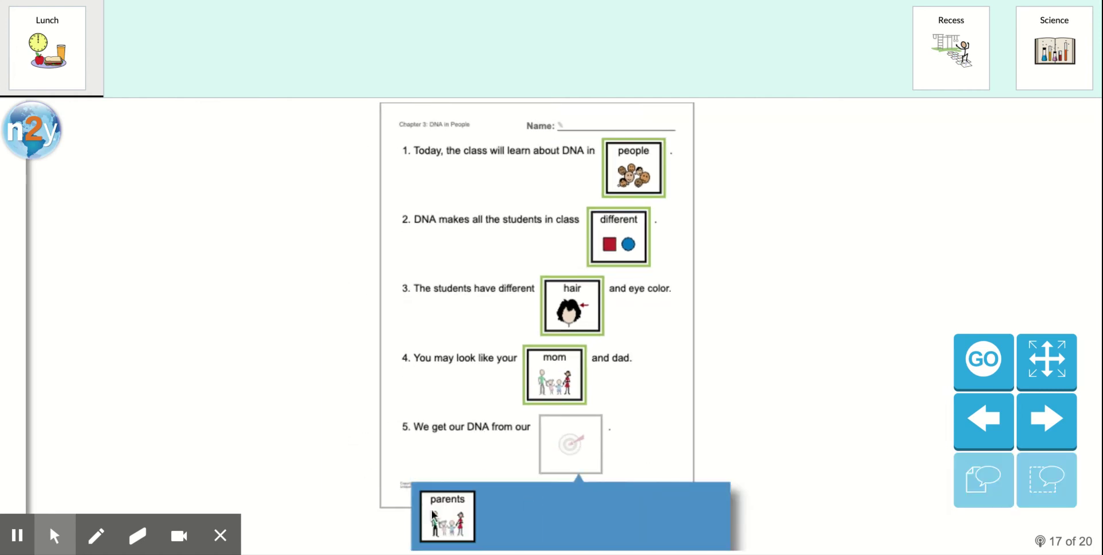
Step: Fill sentence 5 with 'parents' and move to the page 18 multiple-choice quiz
click(432, 509)
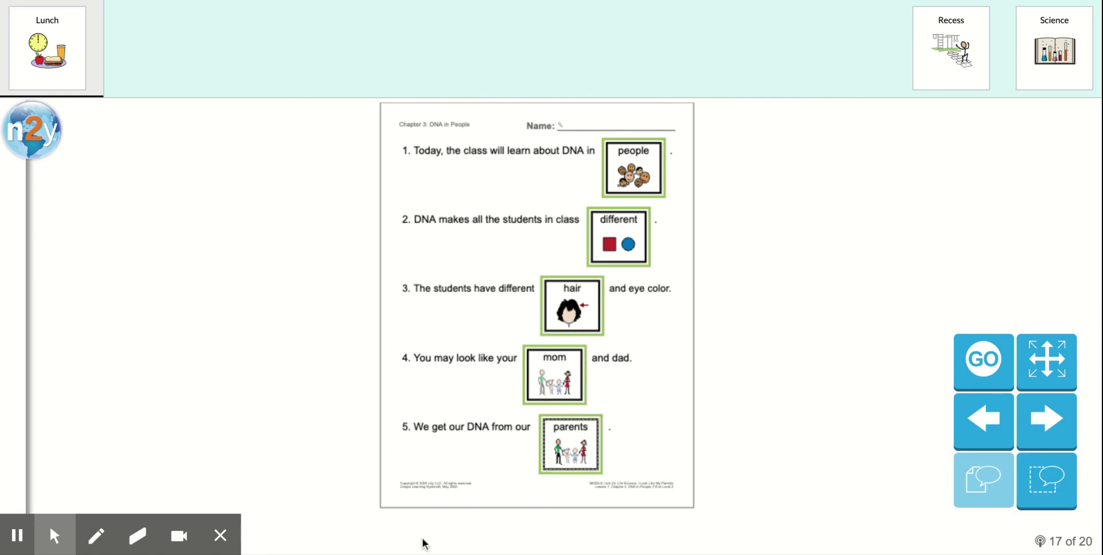
click(1036, 428)
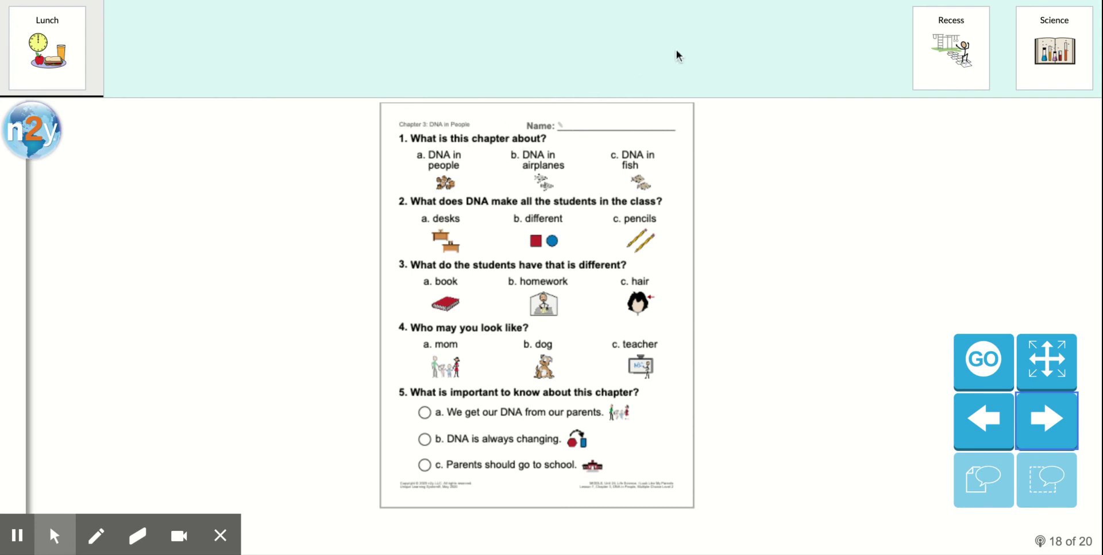
click(417, 136)
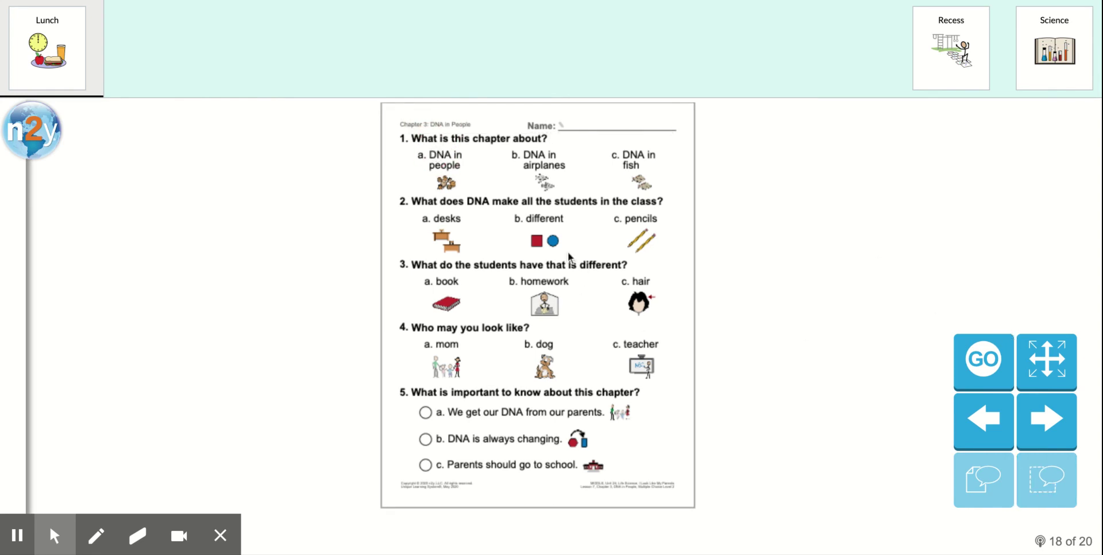
Step: Mark 'a. DNA in people' for question 1 and zoom the worksheet in two steps
click(448, 189)
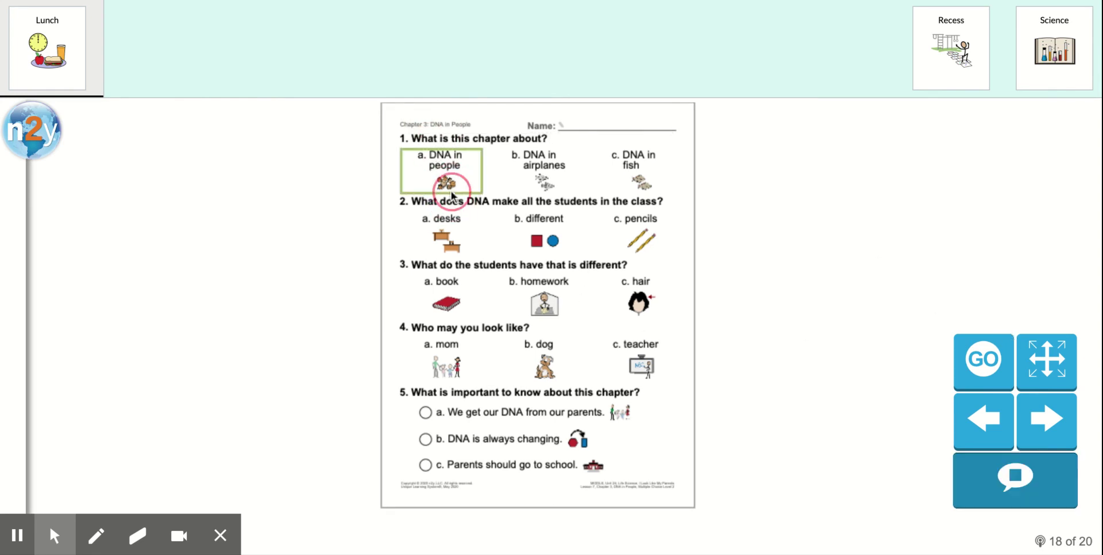
click(1028, 356)
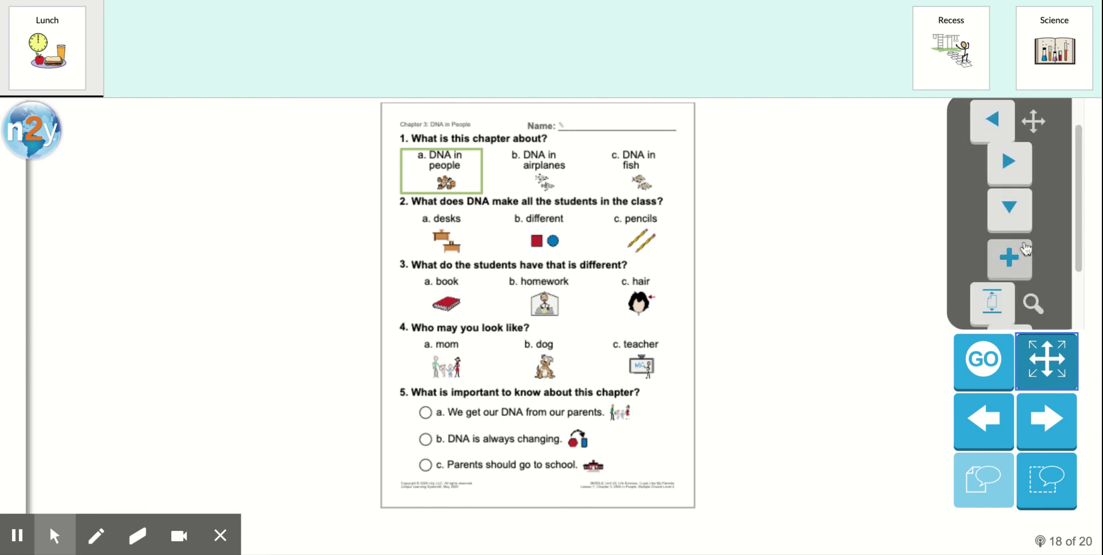
click(1025, 248)
click(1026, 249)
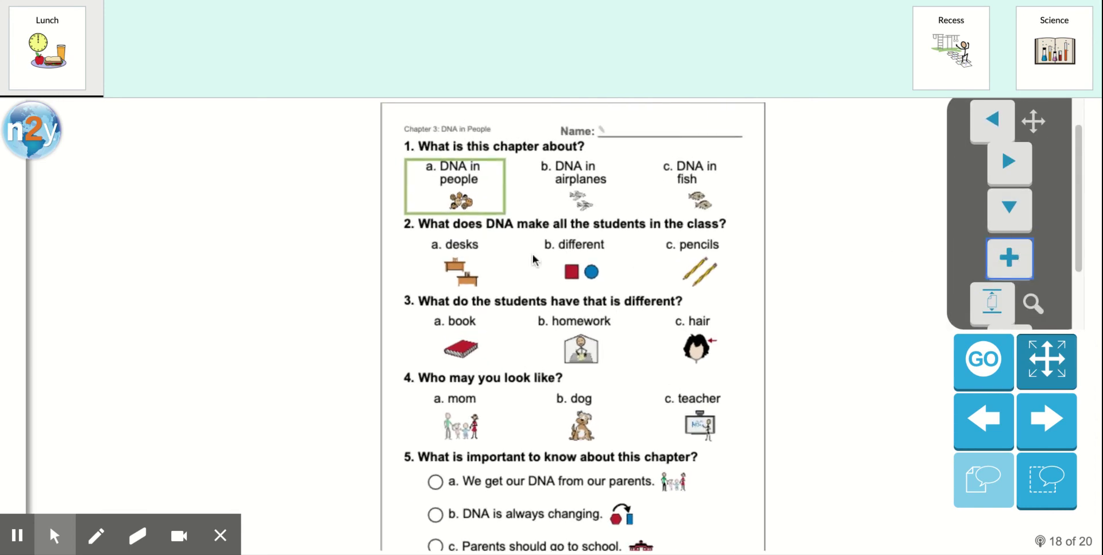
Step: Hear question 2, mark 'b. different', then hear question 3 read aloud
click(440, 226)
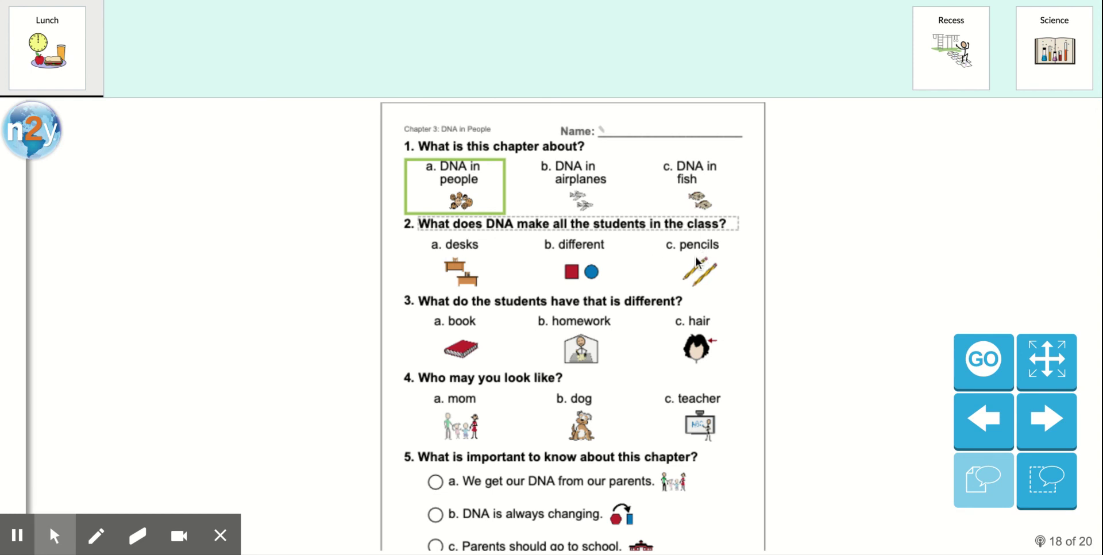
click(578, 264)
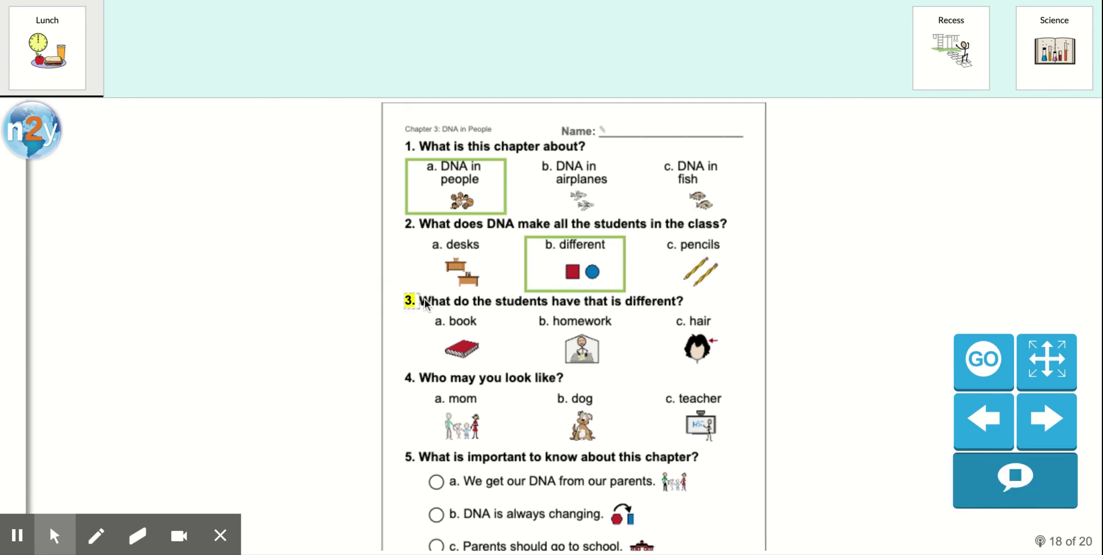
click(606, 217)
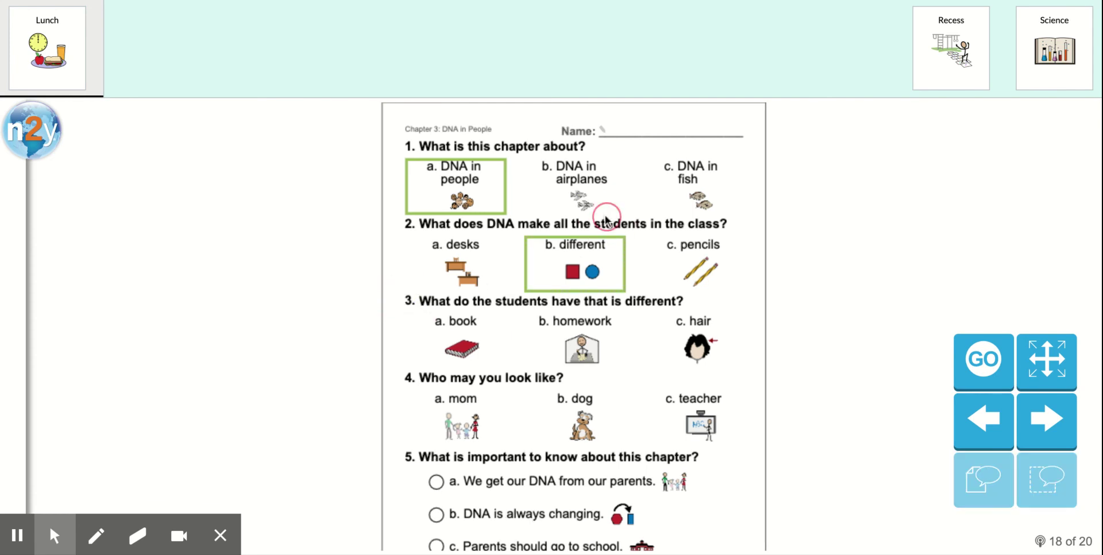
click(466, 301)
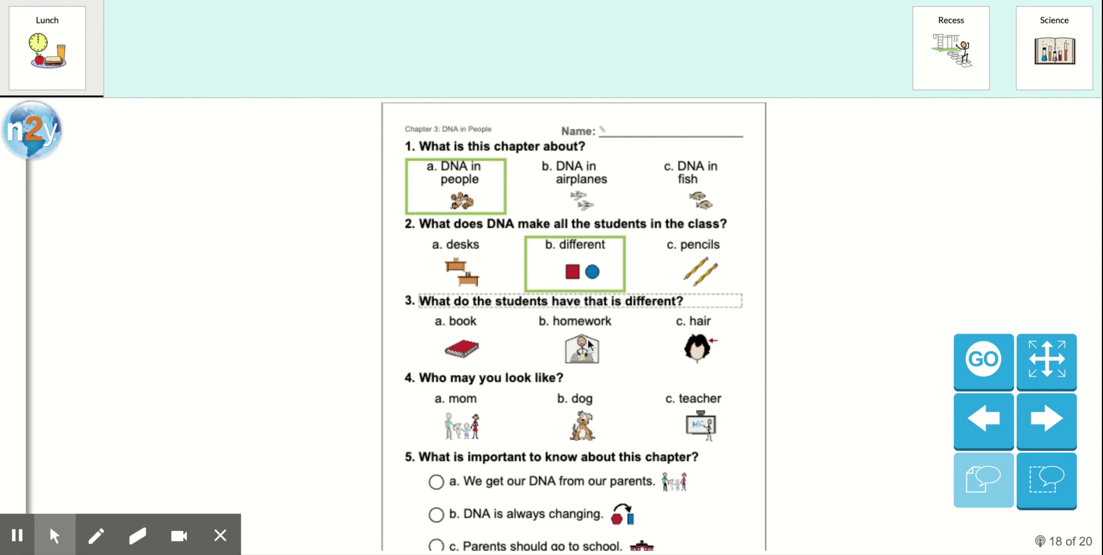
Step: After 'book' and 'homework' are marked wrong, mark 'c. hair' for question 3
click(464, 348)
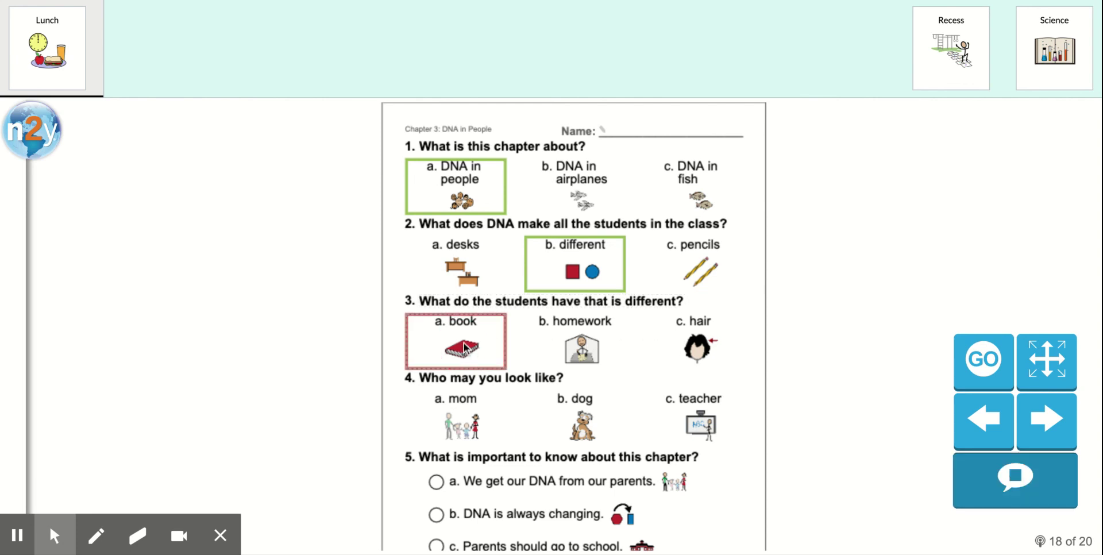
click(568, 346)
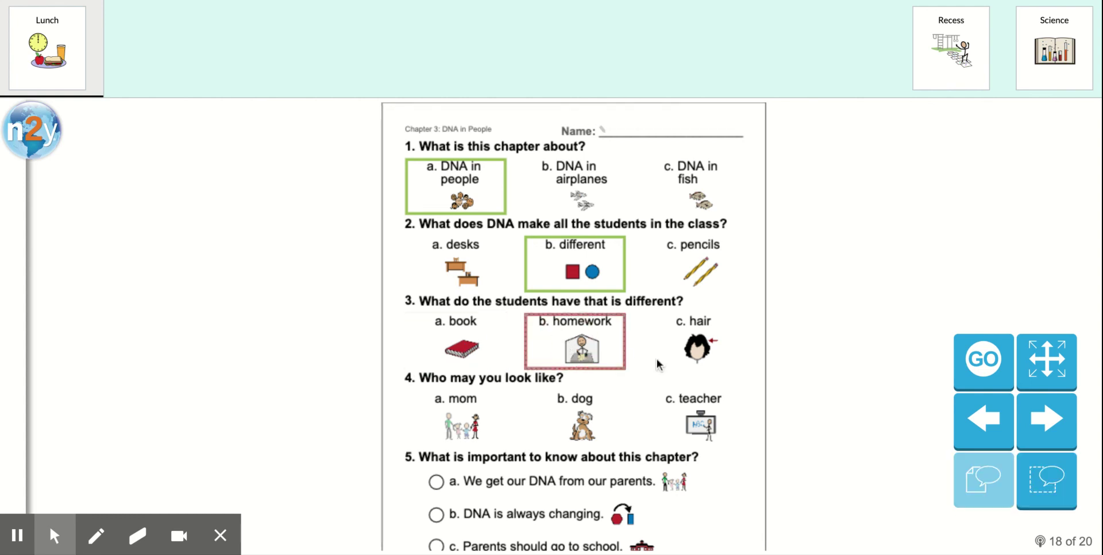
click(693, 356)
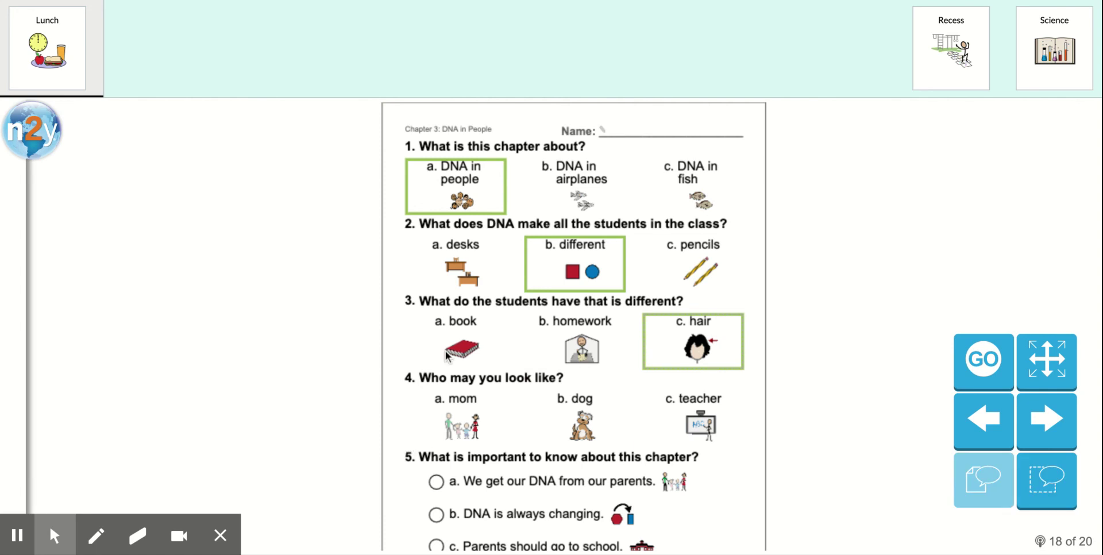
click(410, 379)
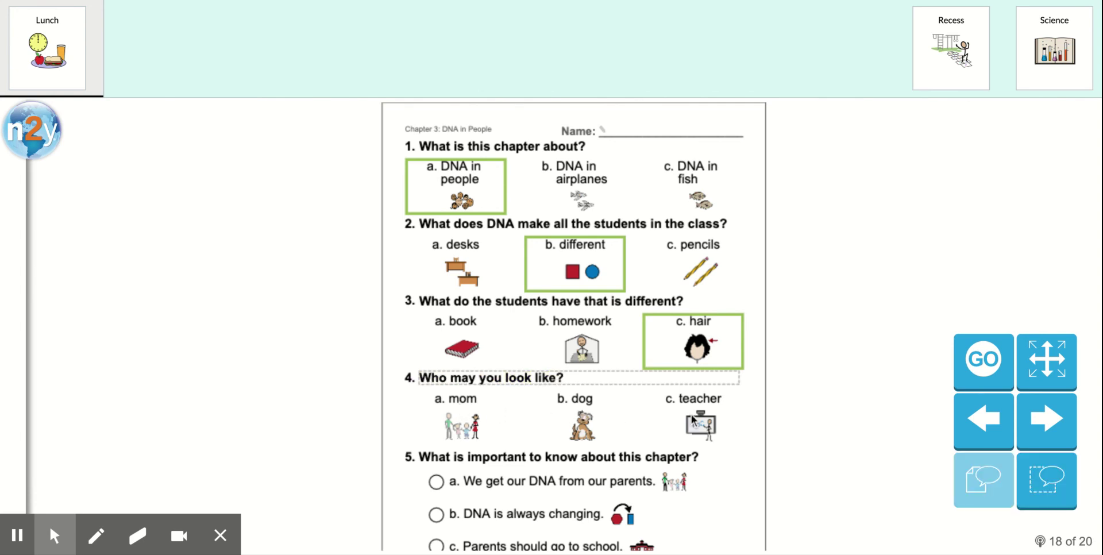
Step: Mark 'a. mom' for question 4 and answer a, parents, for question 5
click(463, 426)
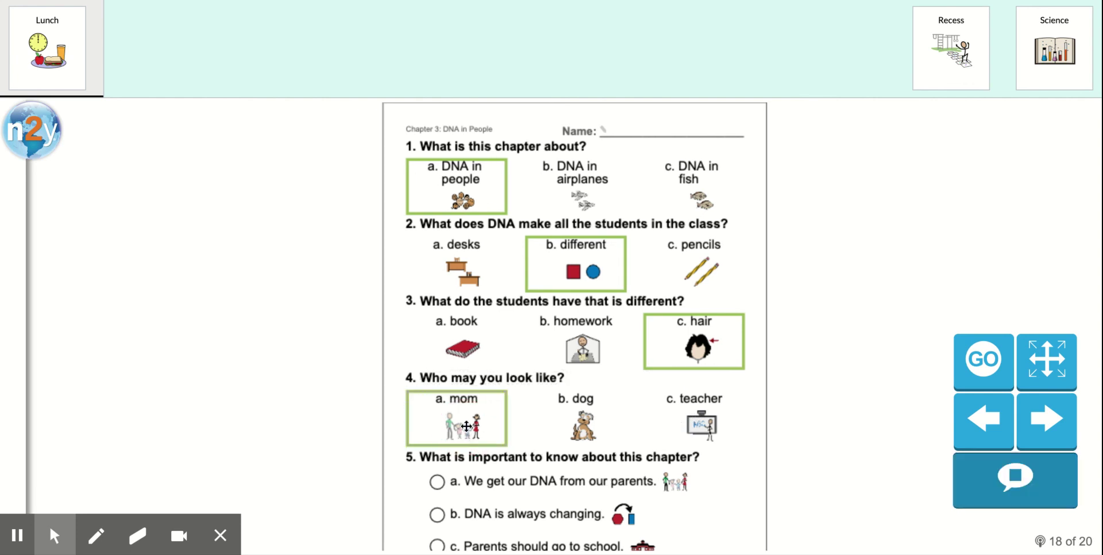
click(410, 461)
click(435, 461)
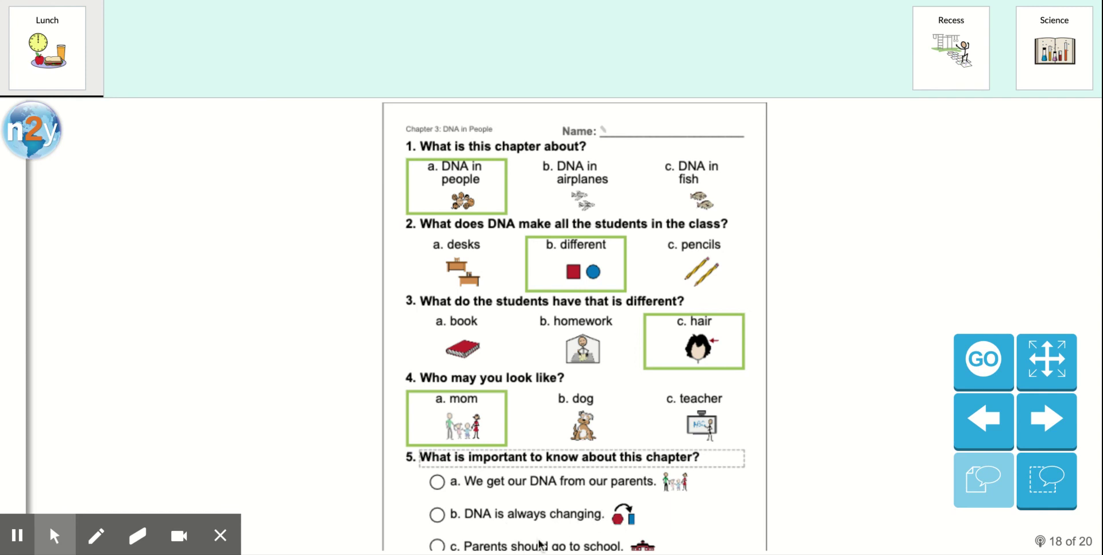
scroll(818, 485, down, 1)
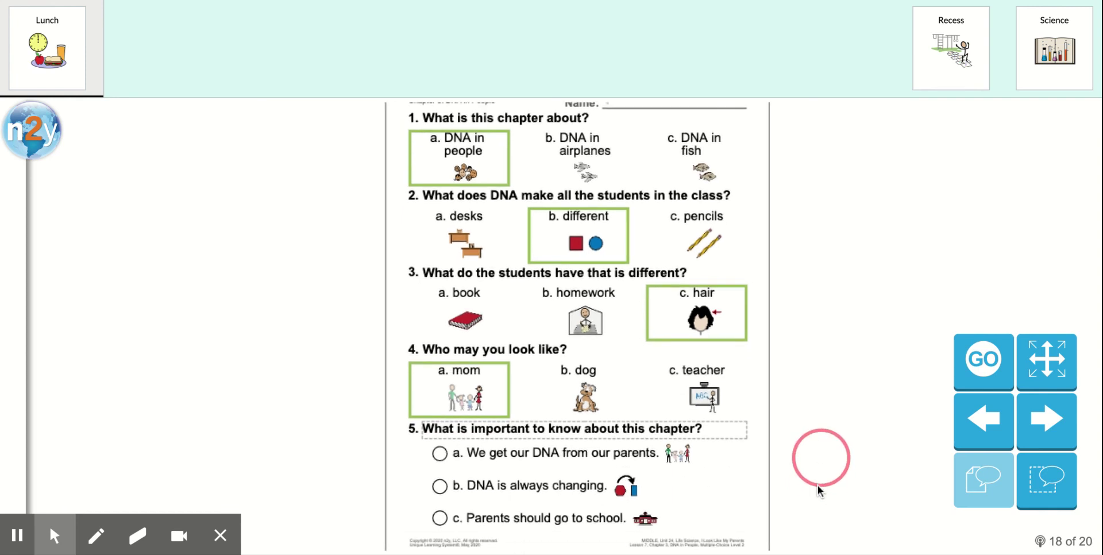
click(439, 455)
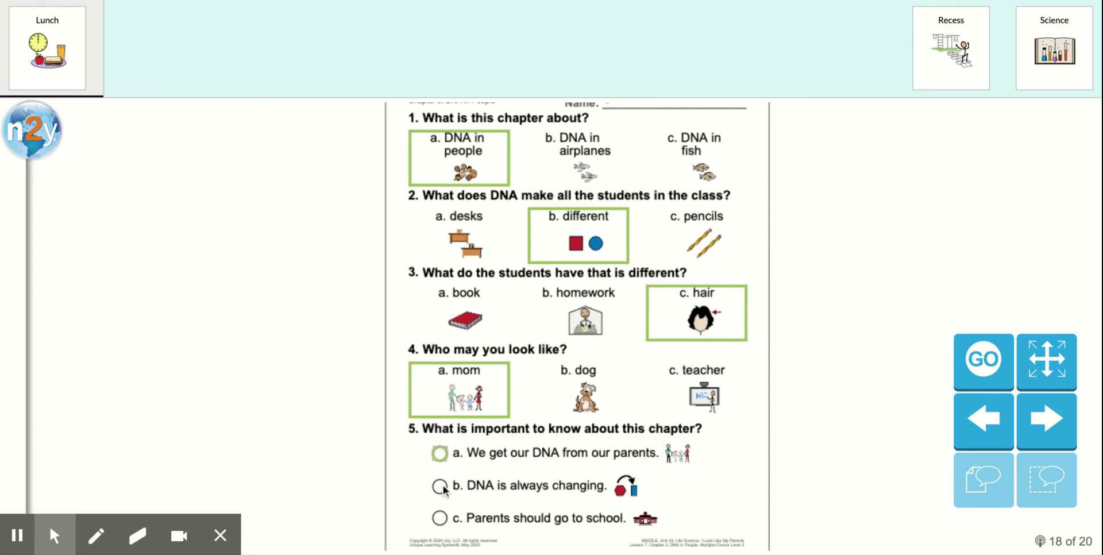